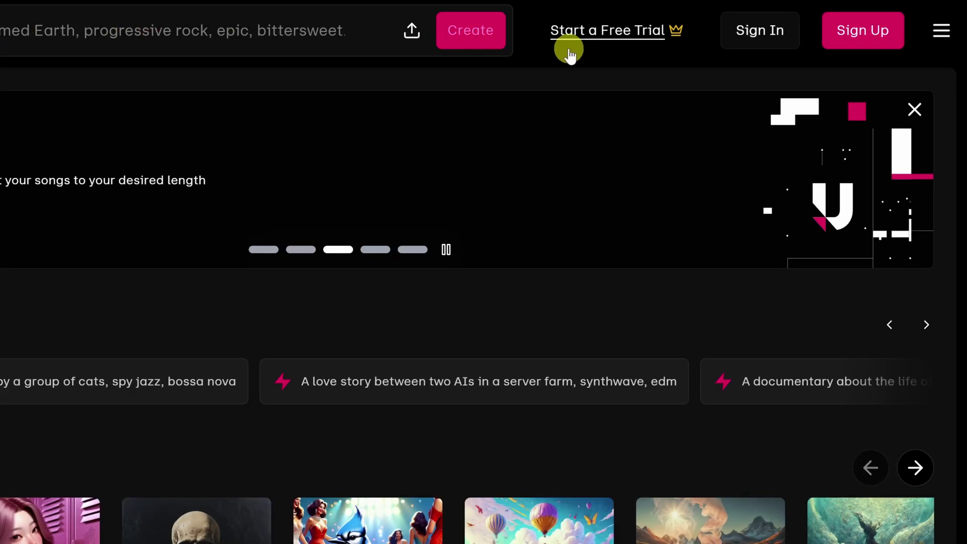
- Open the account sign-up options to get signed in to Udio
left_click(864, 31)
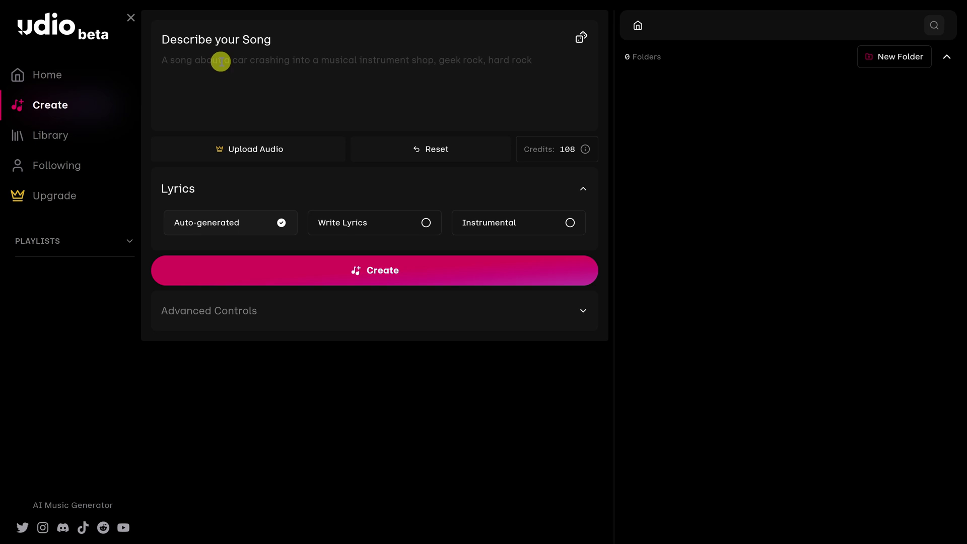
- Paste the Steven's Studio Sessions jingle description and generate songs from it
left_click(220, 62)
type("A jingle for my business \"Steven's Studio Sessions\"")
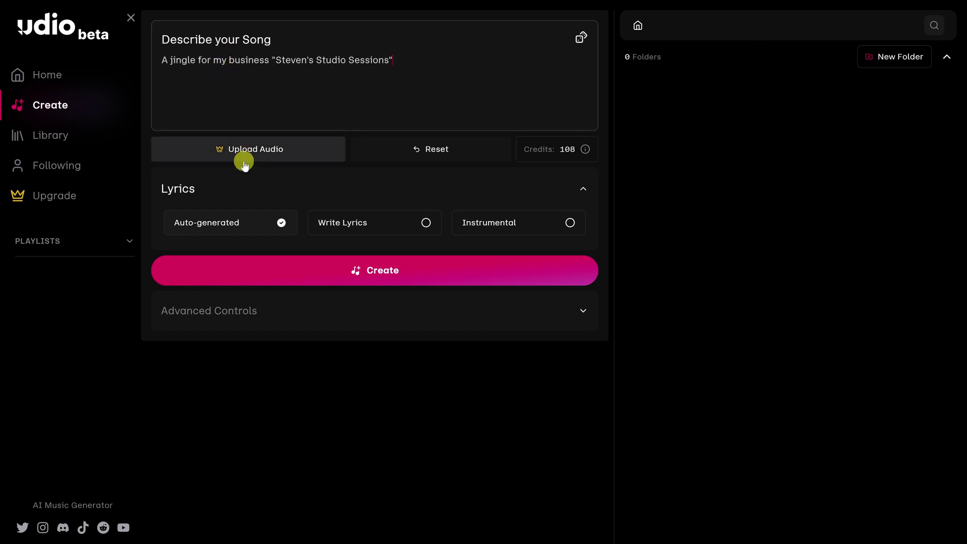
left_click(262, 277)
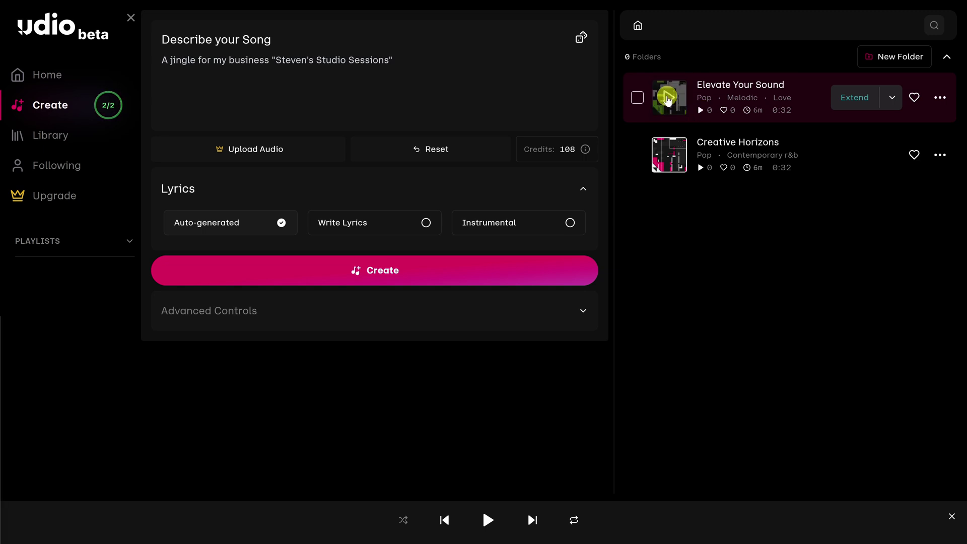
- Preview Elevate Your Sound and Creative Horizons, then open the Elevate Your Sound details page
left_click(668, 98)
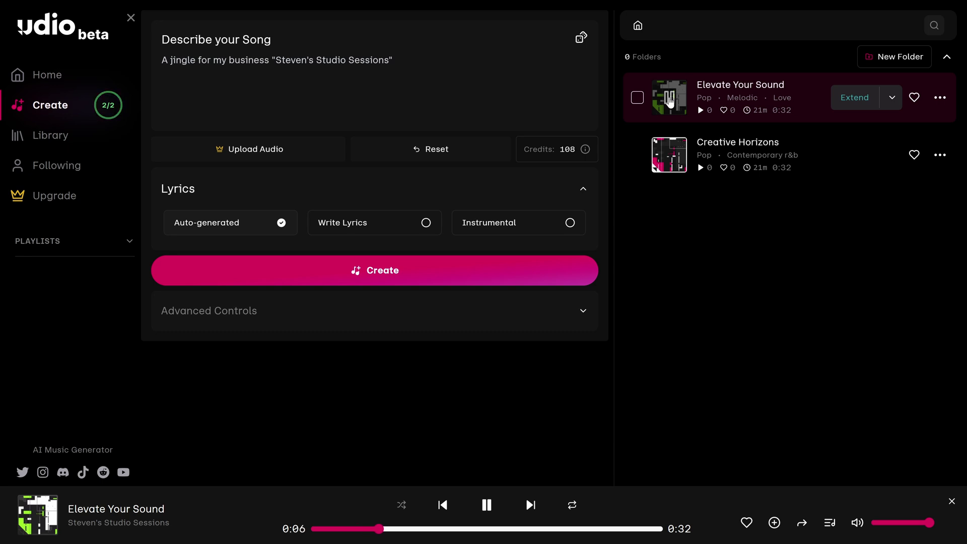
left_click(669, 101)
left_click(670, 161)
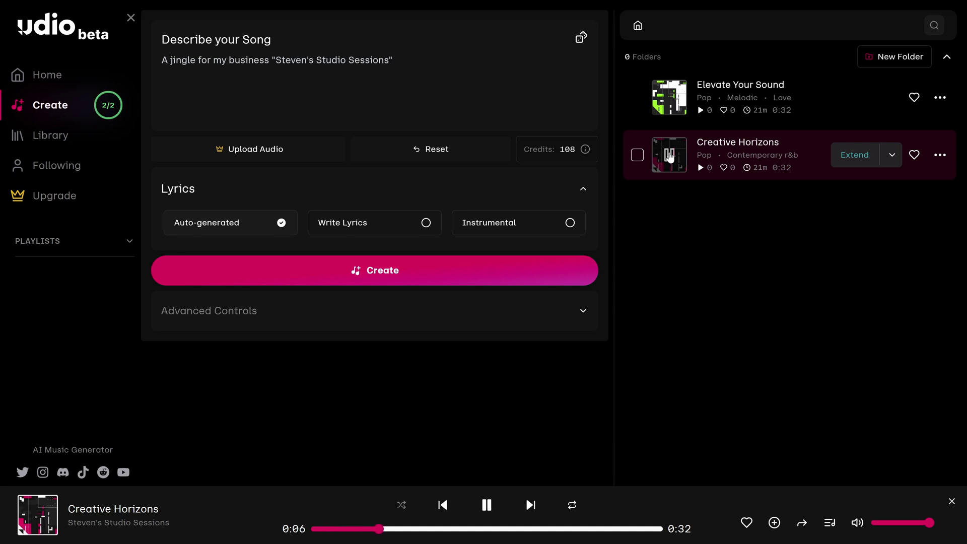
left_click(668, 156)
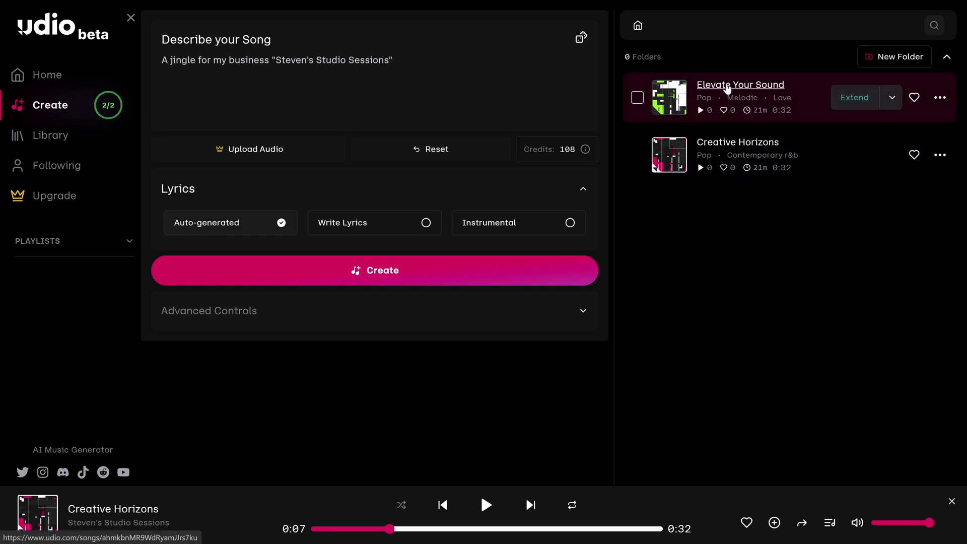
left_click(727, 88)
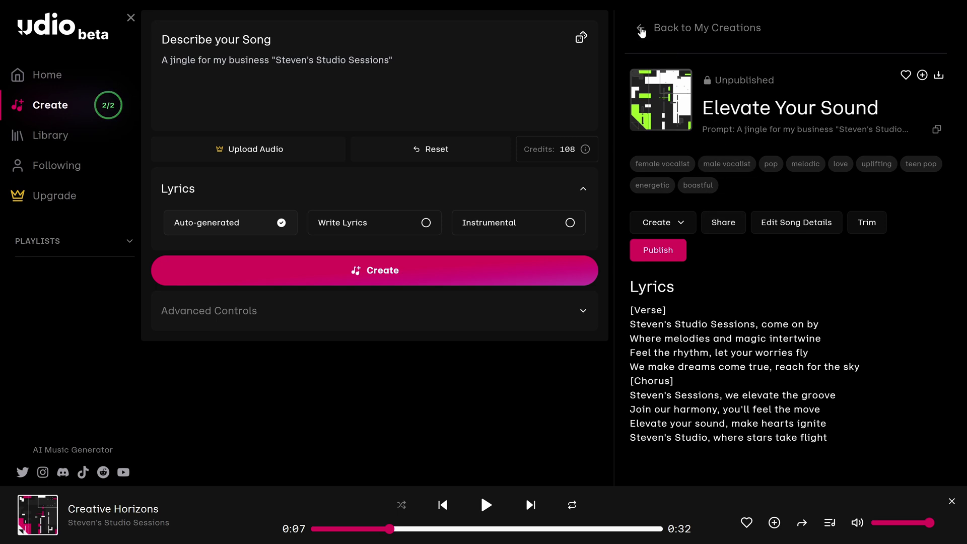
- Leave the Elevate Your Sound page and return to My Creations
left_click(640, 28)
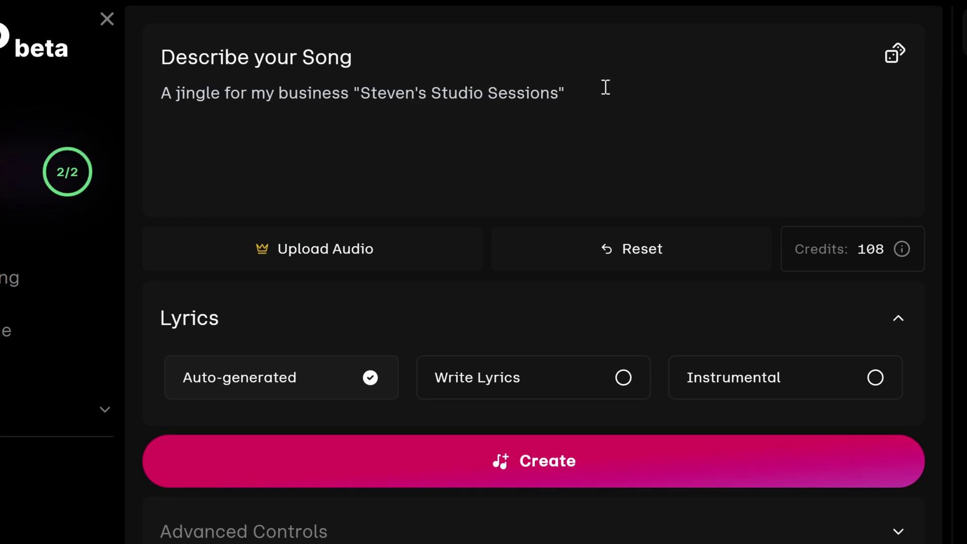
- Swap the description for the upbeat EDM prompt and set lyrics to Write Lyrics
left_click(411, 58)
left_click_drag(595, 91, 161, 93)
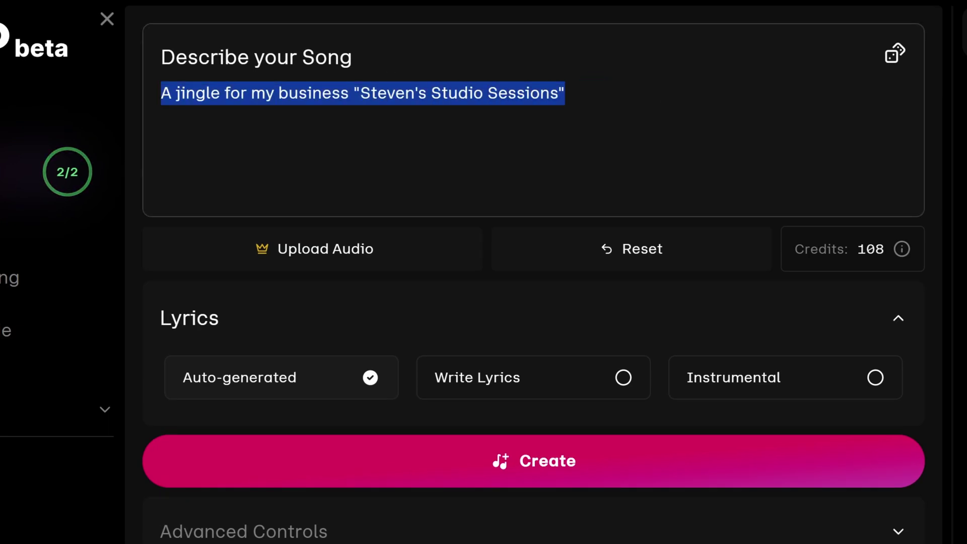
type("EDM, a song about Steven's Studio Sessions with a female voice singing with an upbeat sound and a catchy melody.")
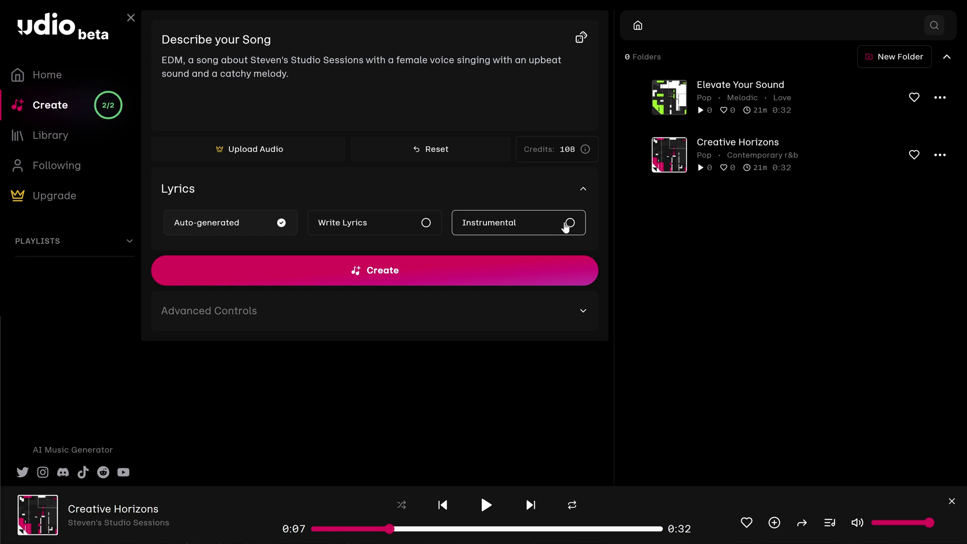
left_click(426, 225)
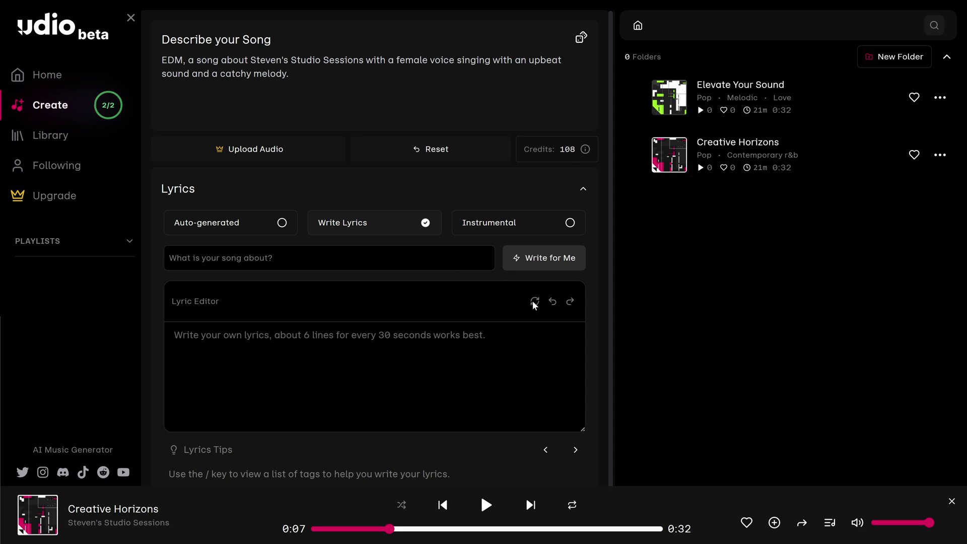
- Paste the Verse and Chorus lyrics beginning 'Drop the bass, ignite the night' and review them
left_click(220, 335)
key("ctrl+v")
left_click(215, 313)
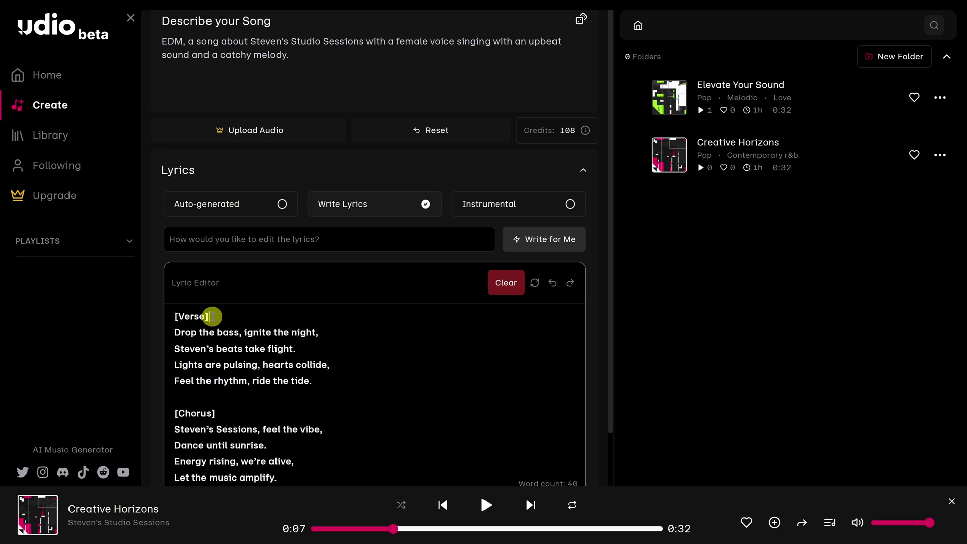
left_click(191, 316)
double_click(191, 317)
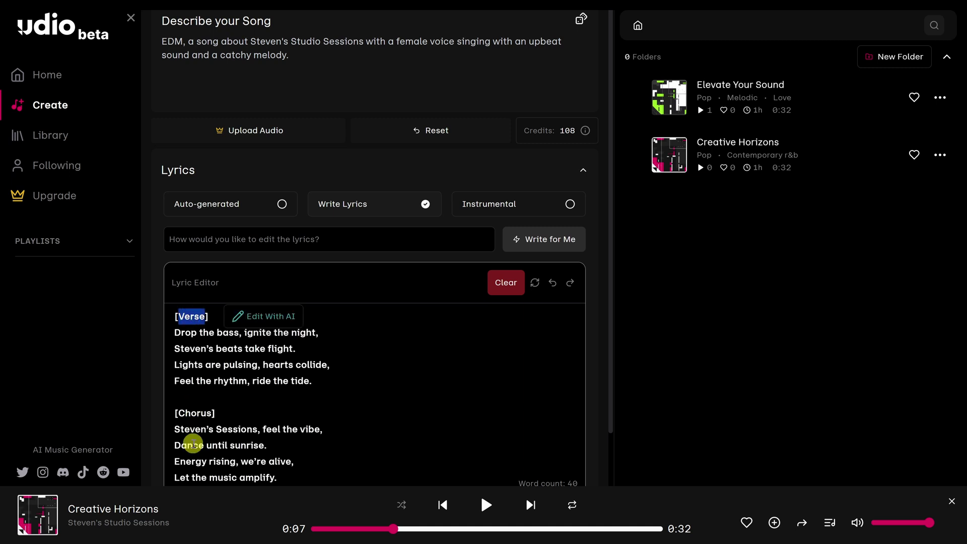
double_click(194, 413)
left_click(215, 371)
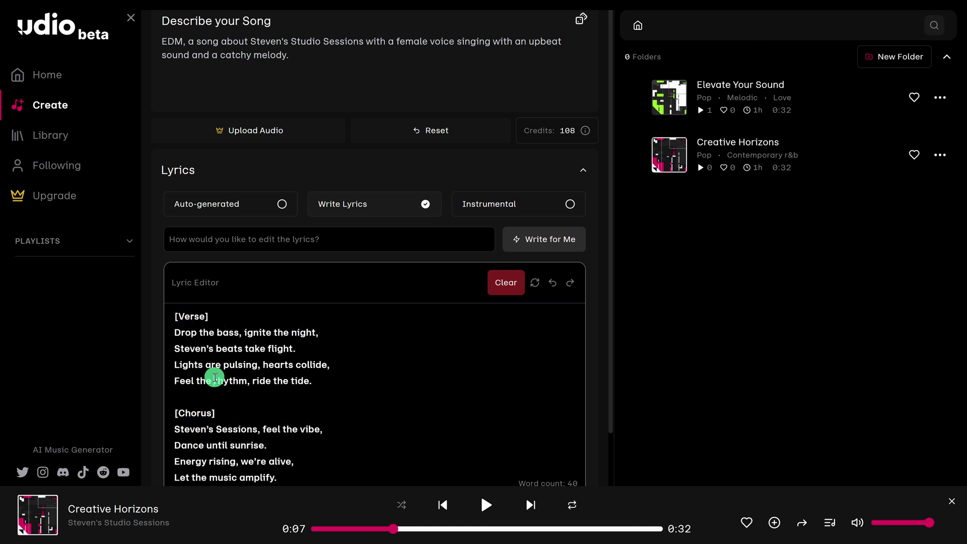
left_click_drag(190, 316, 321, 381)
left_click(324, 383)
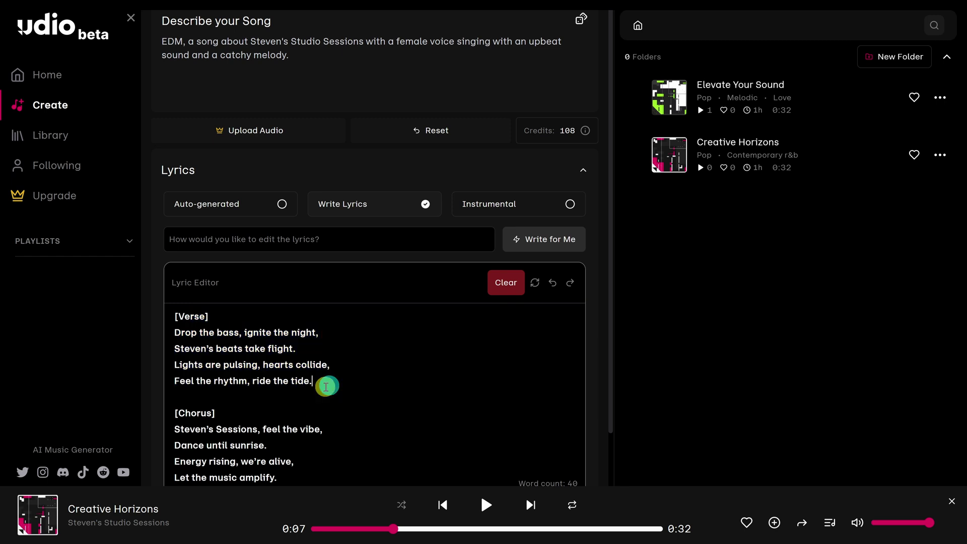
left_click_drag(177, 412, 326, 483)
left_click(314, 478)
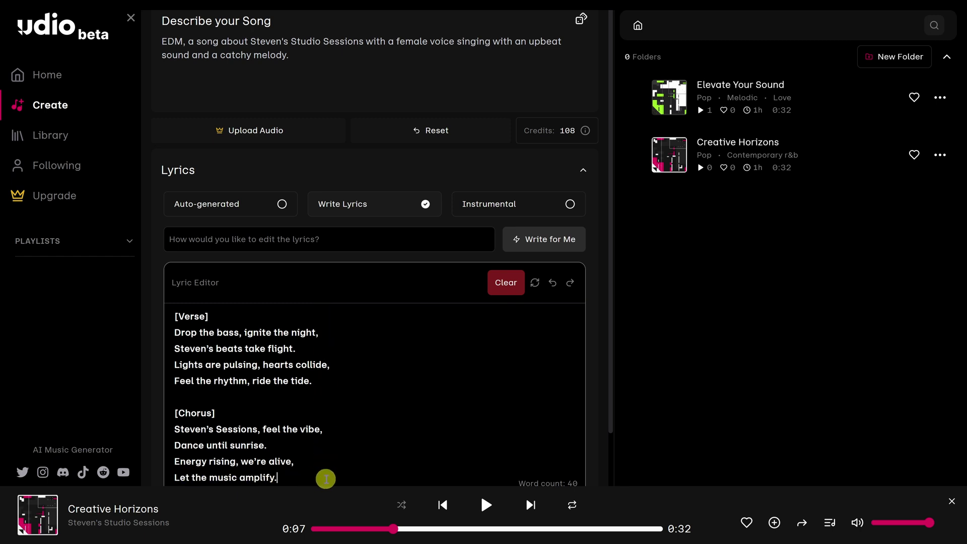
- Try the / section-tag menu on a new line, then remove the stray slash
key("Return")
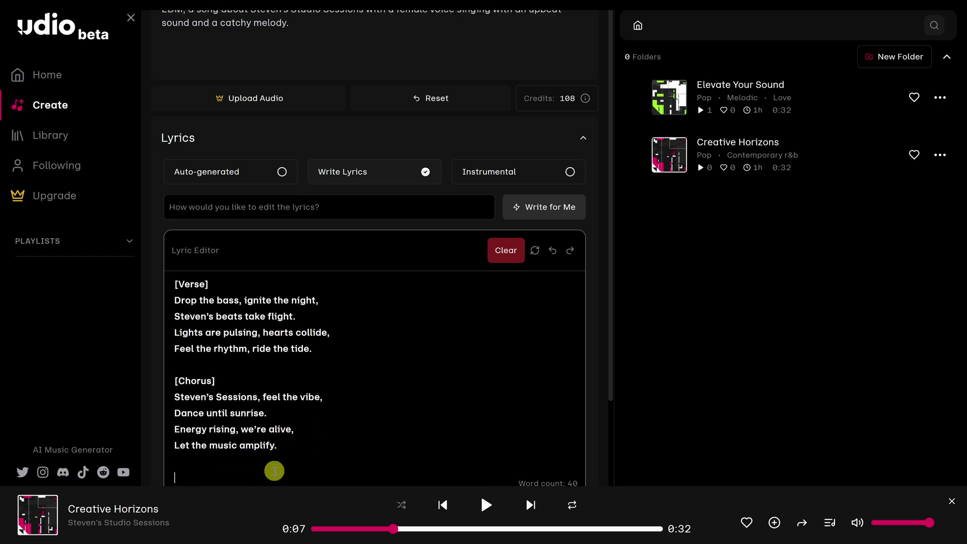
type("/")
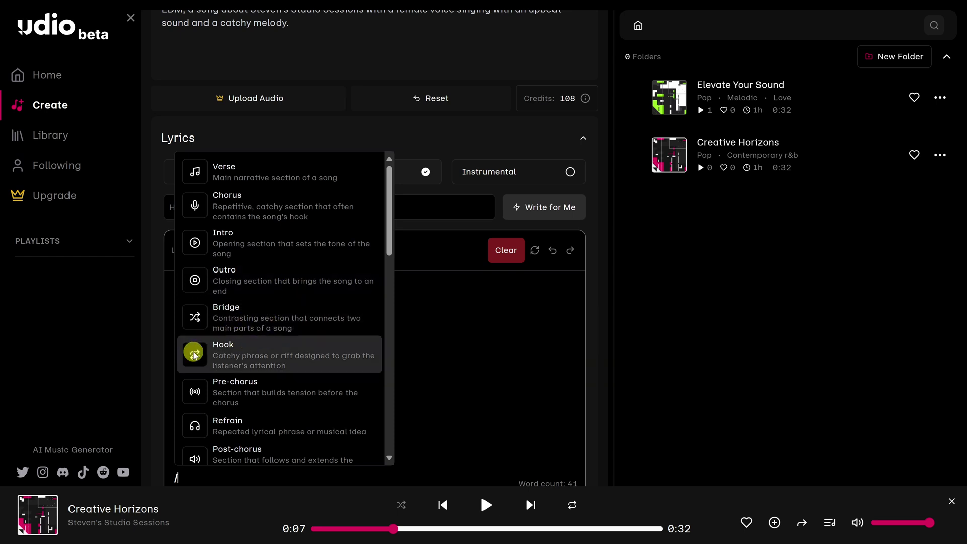
scroll(271, 345, "down", 5)
scroll(272, 342, "down", 5)
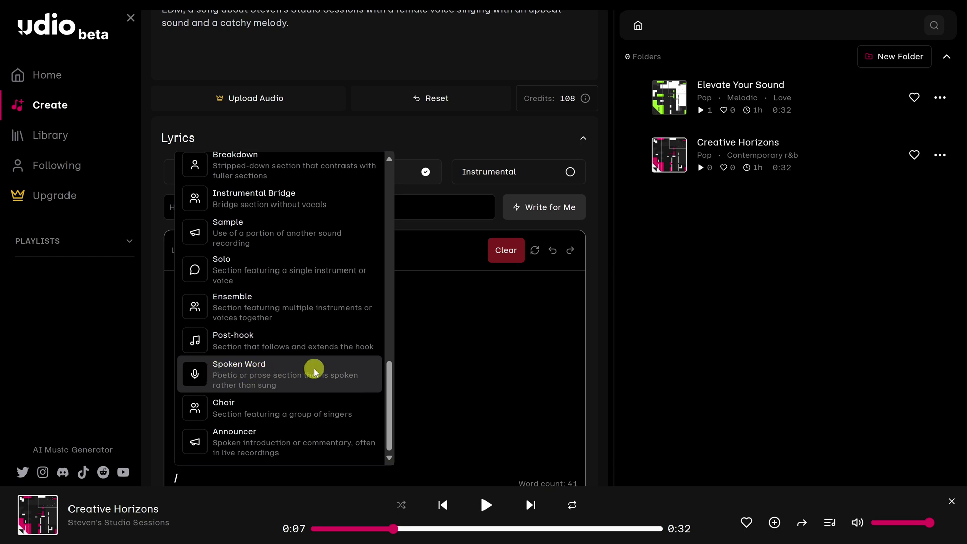
left_click(429, 391)
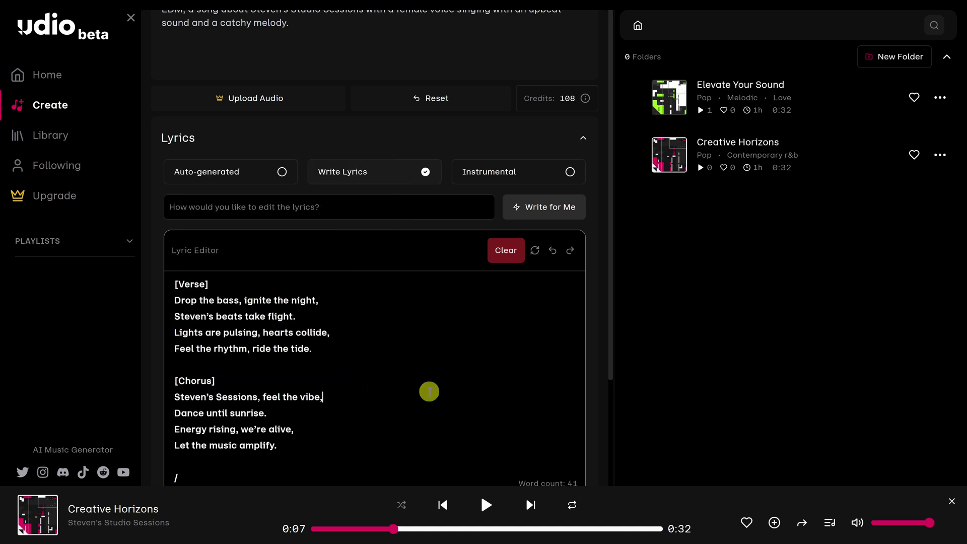
left_click(222, 472)
key("BackSpace")
key("BackSpace")
key("BackSpace")
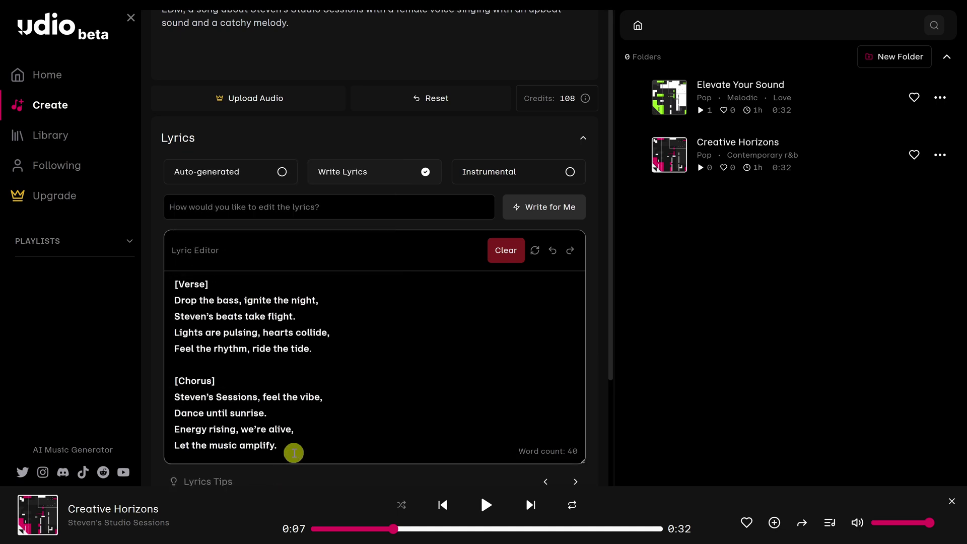
- Review the Model, Song Structure and Prompt settings under Advanced Controls, then generate the songs
scroll(277, 450, "down", 3)
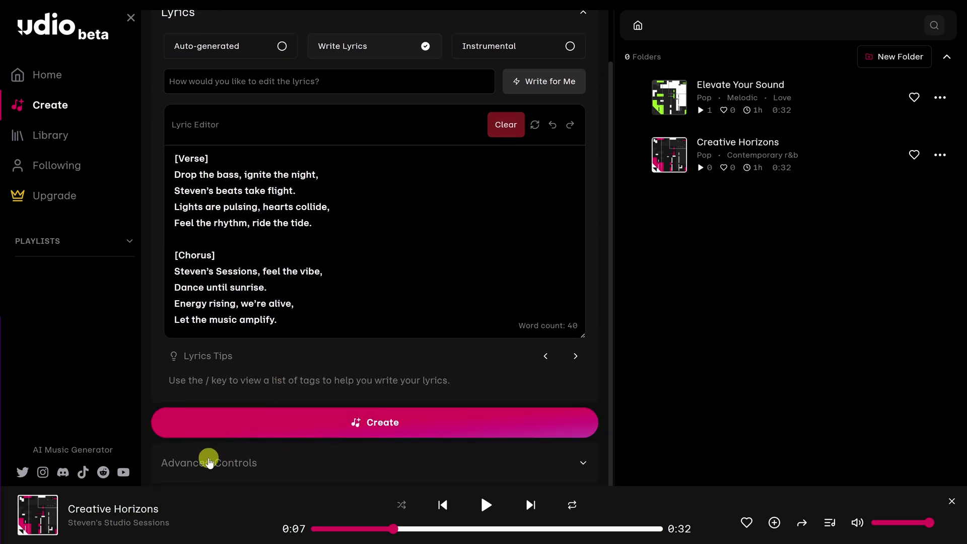
left_click(265, 463)
scroll(327, 458, "down", 5)
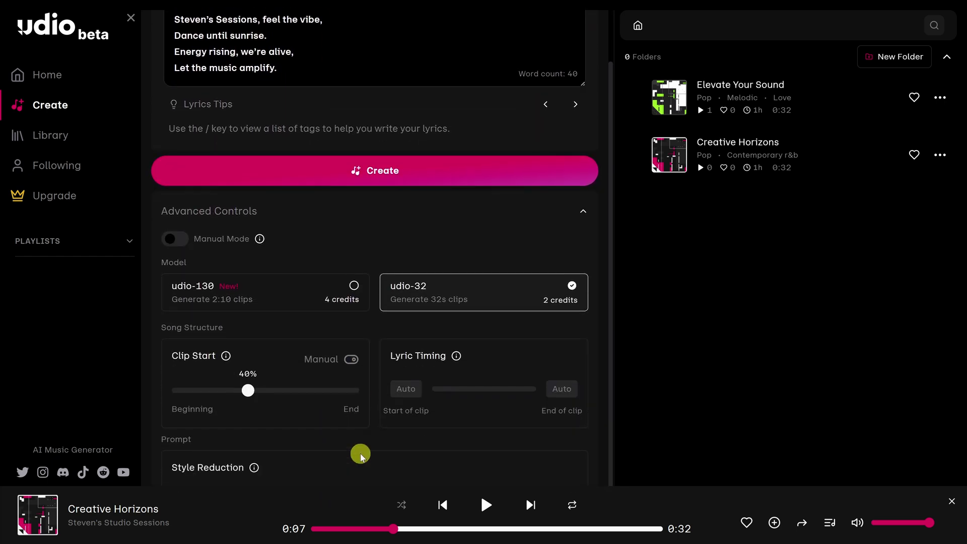
scroll(360, 453, "down", 1)
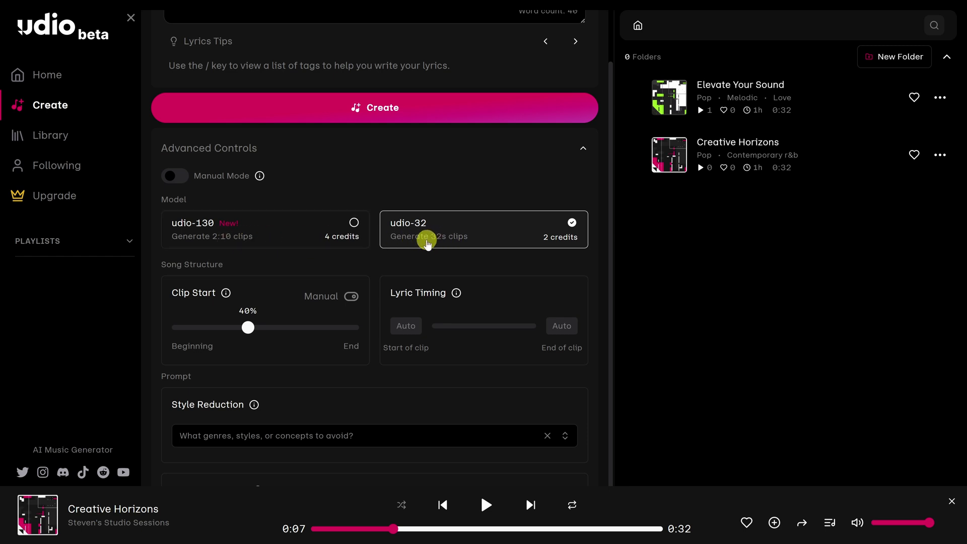
scroll(414, 288, "down", 1)
scroll(414, 291, "down", 5)
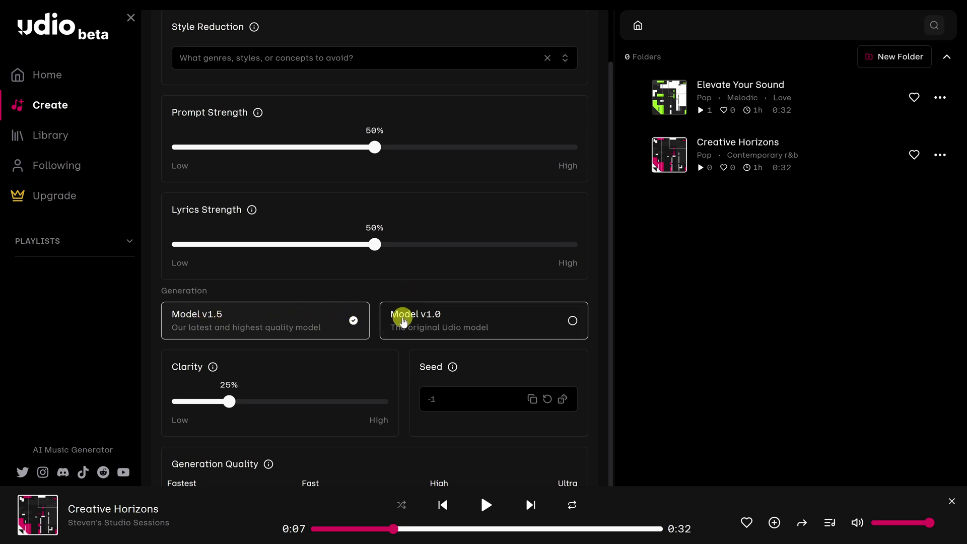
scroll(433, 325, "up", 2)
scroll(434, 324, "up", 3)
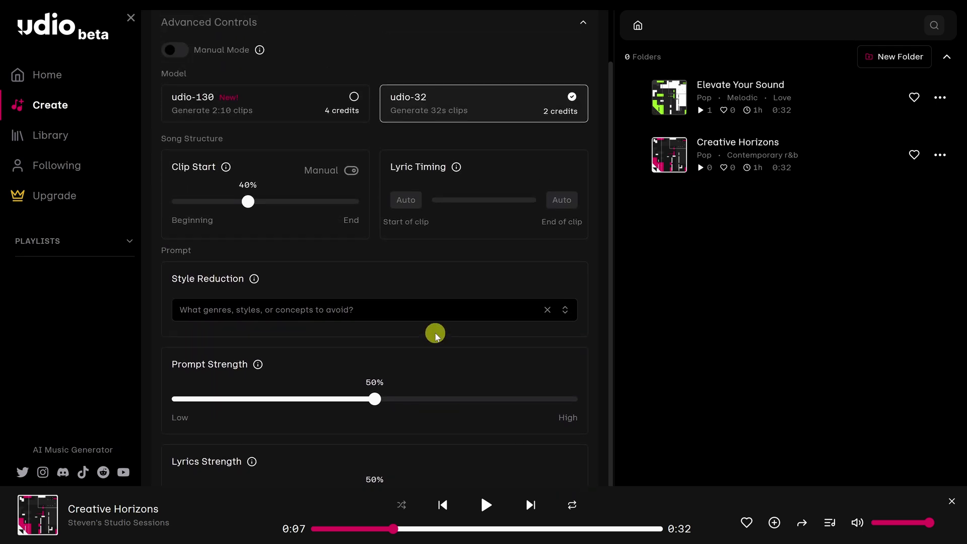
scroll(436, 335, "up", 4)
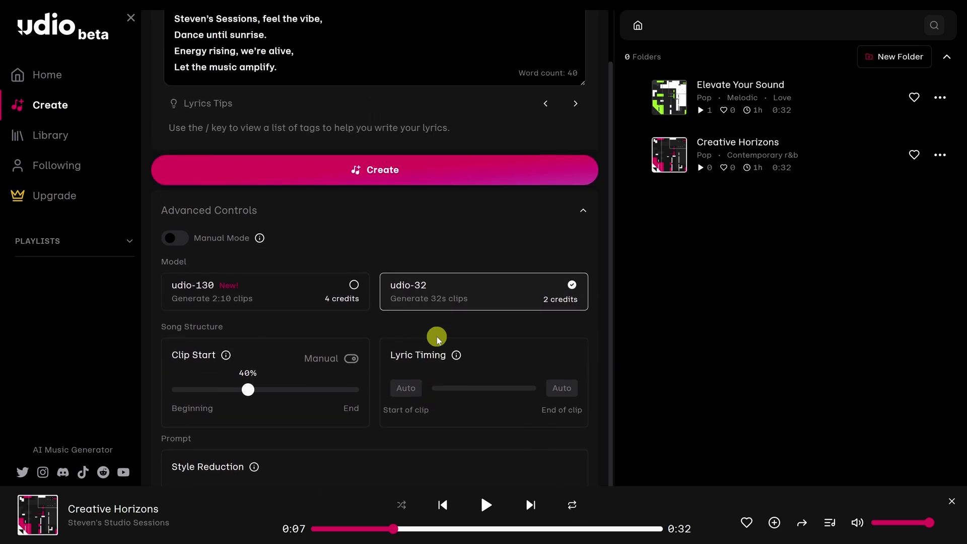
scroll(436, 337, "down", 3)
scroll(436, 335, "up", 3)
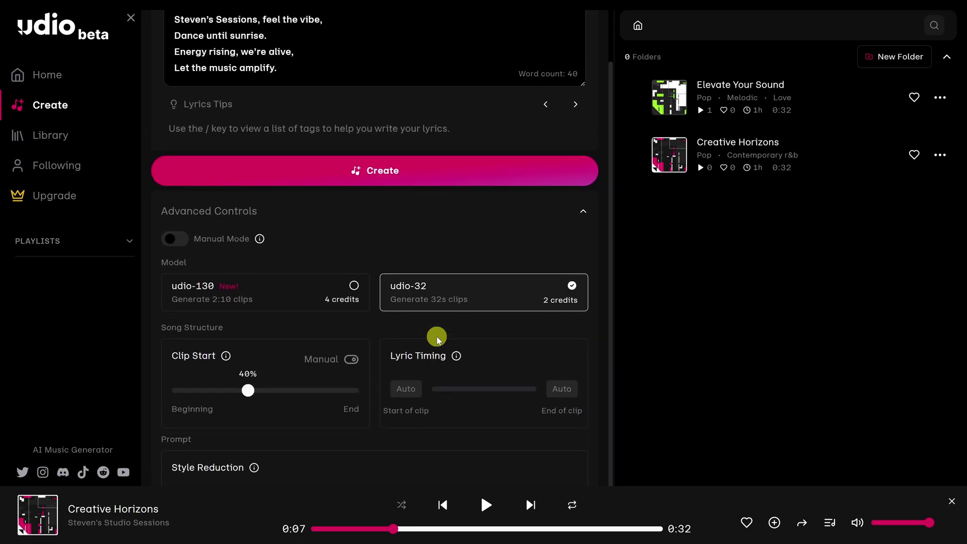
left_click(375, 171)
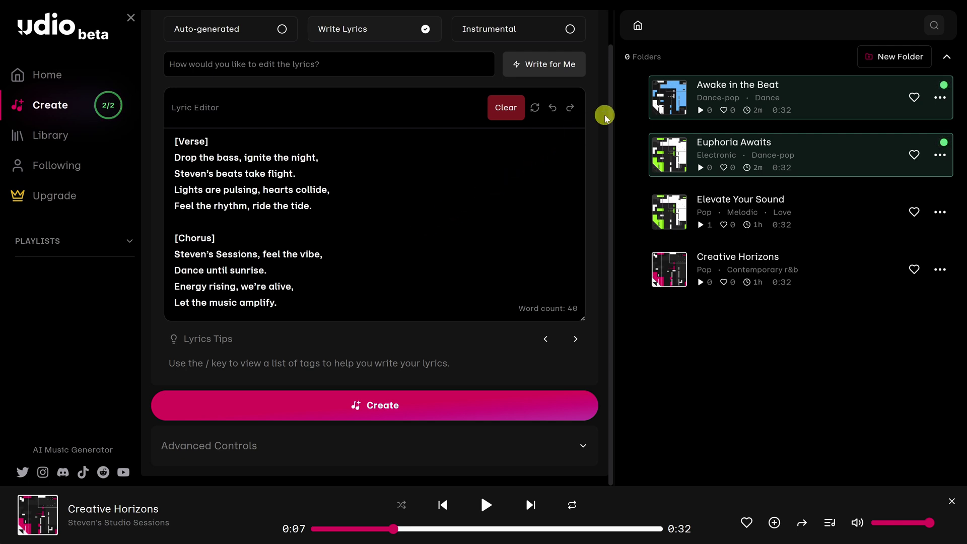
- Preview Awake in the Beat and Euphoria Awaits, then start an extension of Euphoria Awaits
left_click(669, 99)
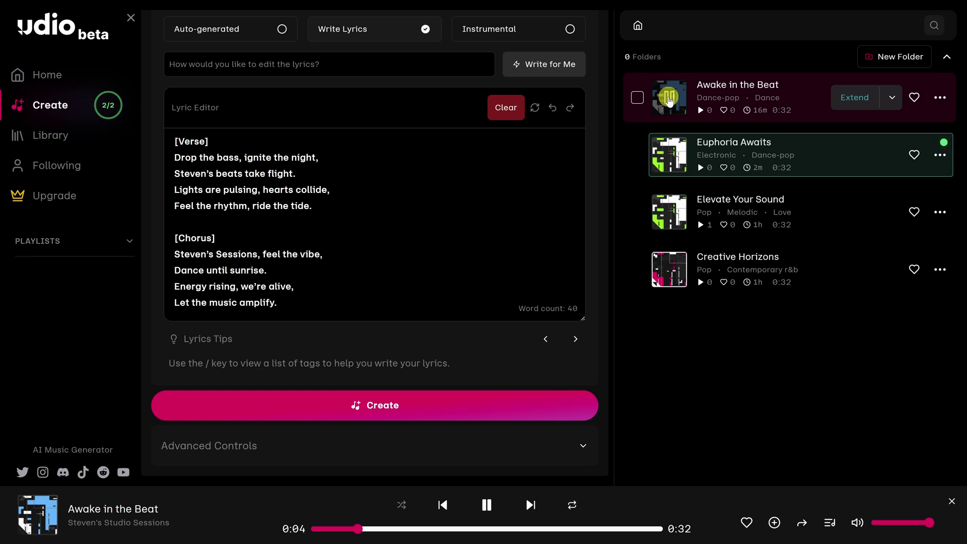
left_click(669, 99)
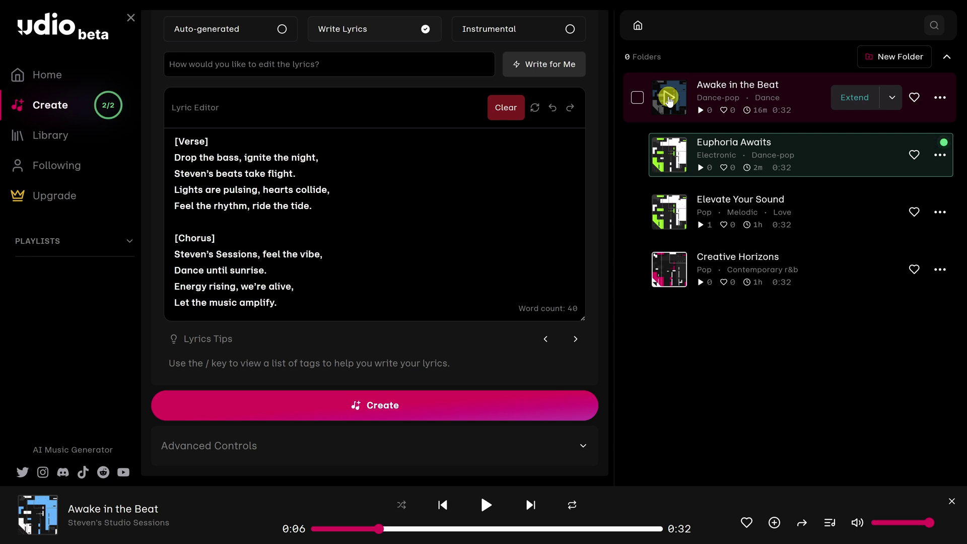
left_click(668, 159)
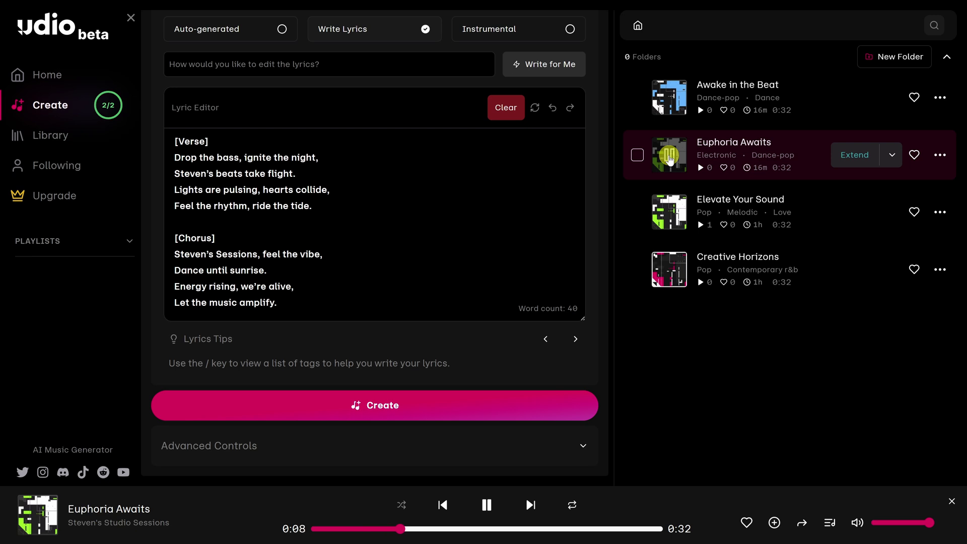
left_click(669, 158)
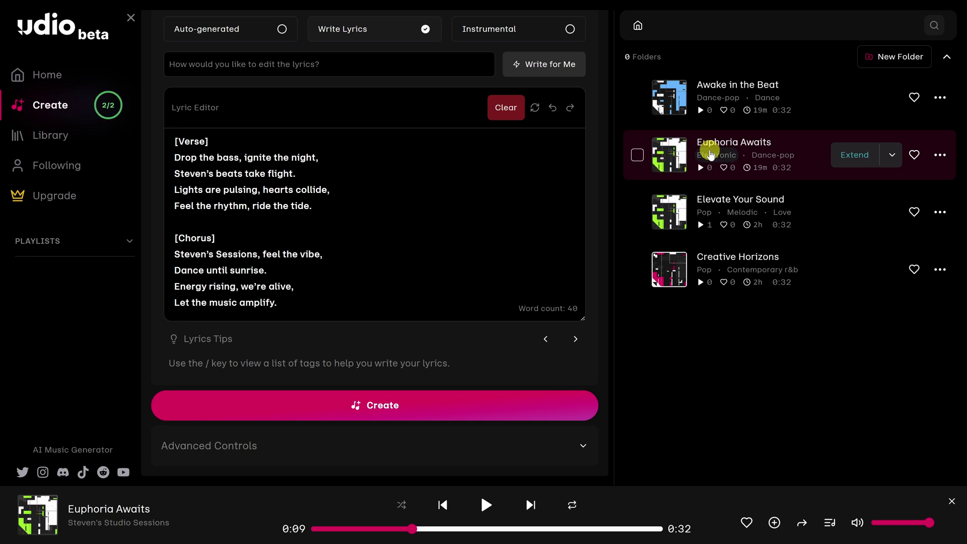
left_click(855, 155)
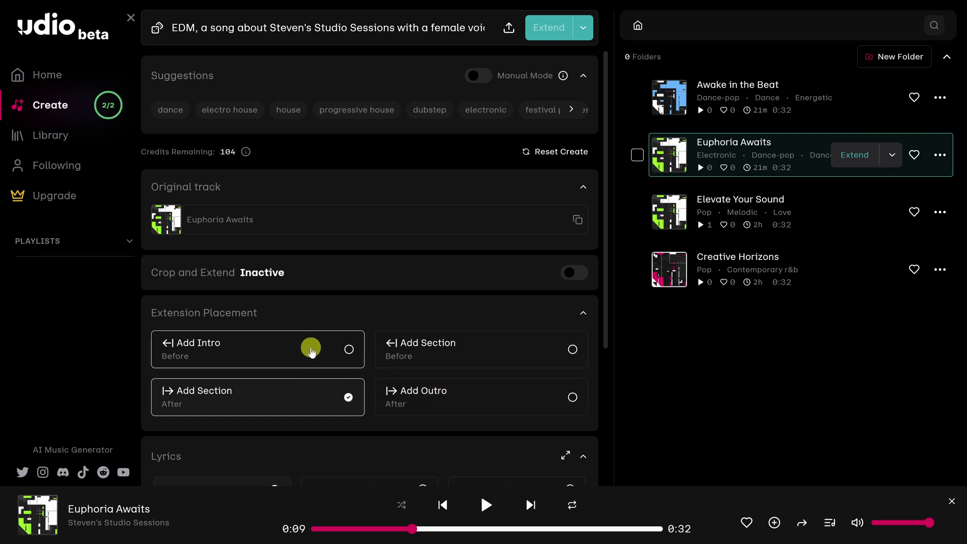
- Set the extension placement to Add Intro (Before) with Instrumental lyrics
left_click(349, 349)
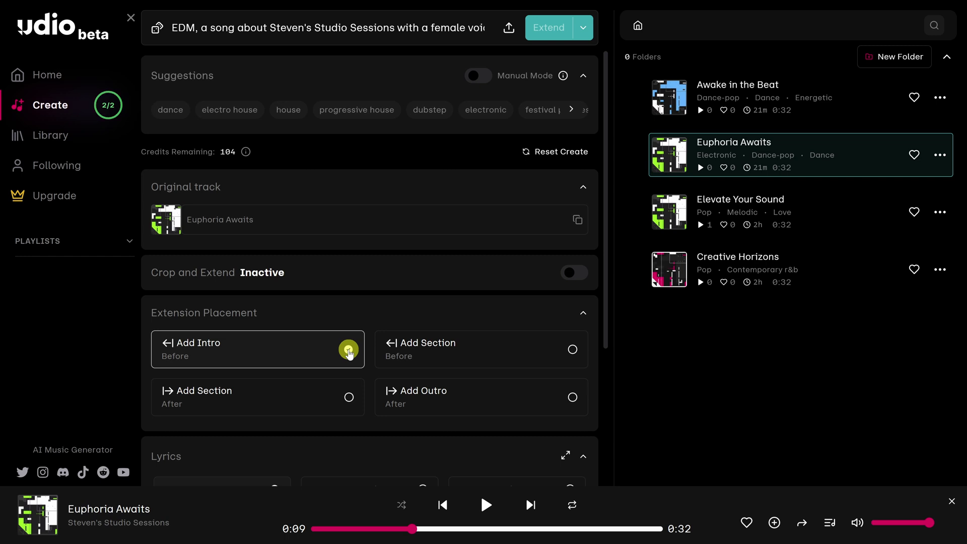
scroll(349, 353, "down", 3)
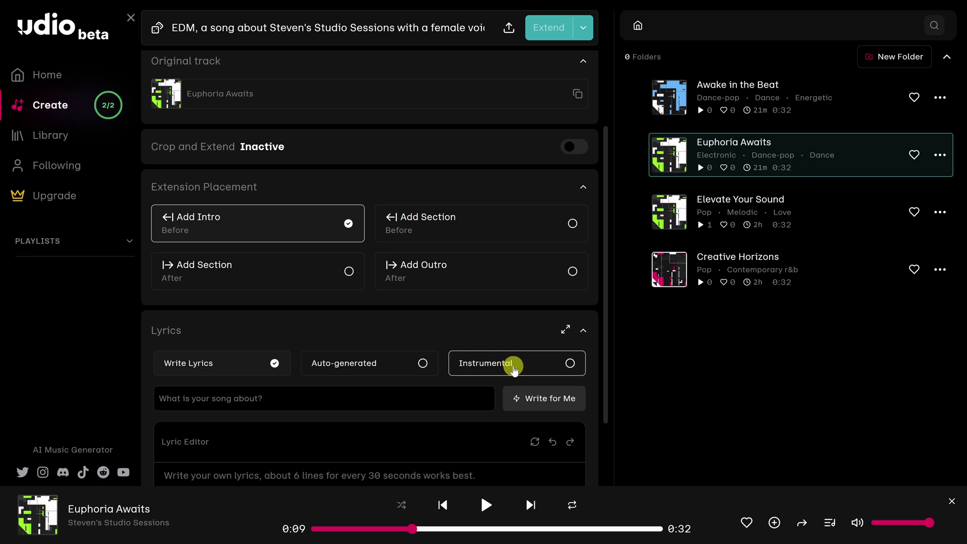
left_click(570, 364)
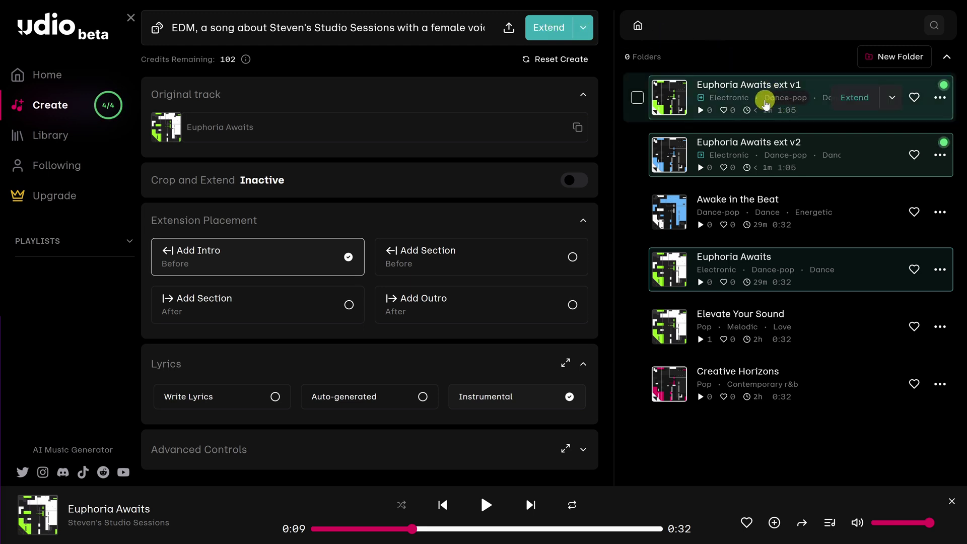
- Wait for the two 1:05 Euphoria Awaits extensions, ext v1 and ext v2, to finish
mouse_move(786, 89)
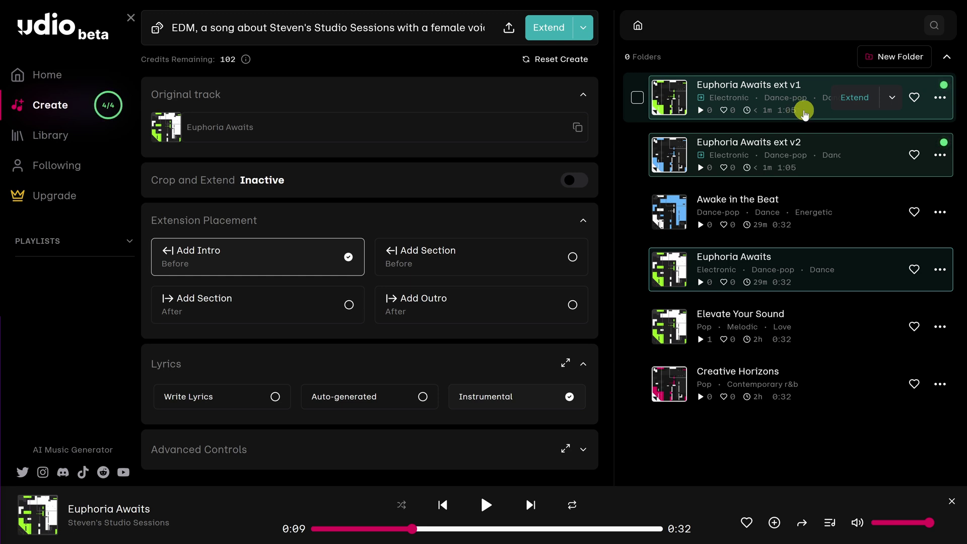
- Open the Euphoria Awaits ext v1 actions menu and start creating a new folder
left_click(941, 98)
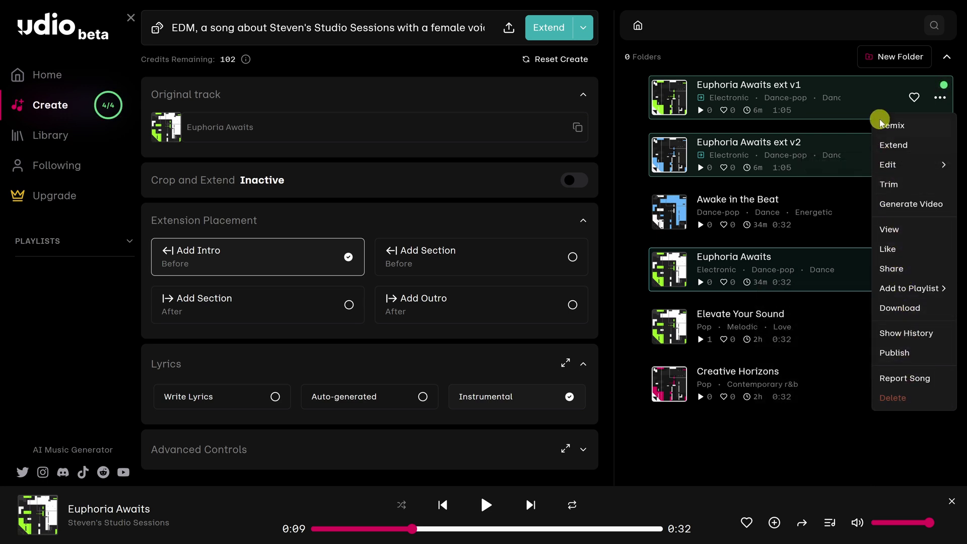
left_click(892, 57)
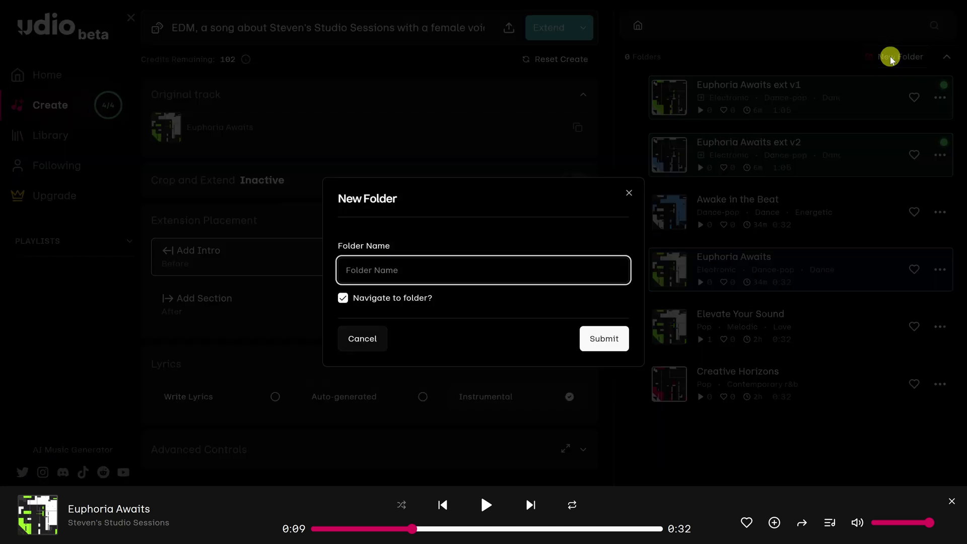
- Create a folder named 'Euphoria Awaits' and return to the top-level song list
type("Euphoria Awaits")
left_click(610, 336)
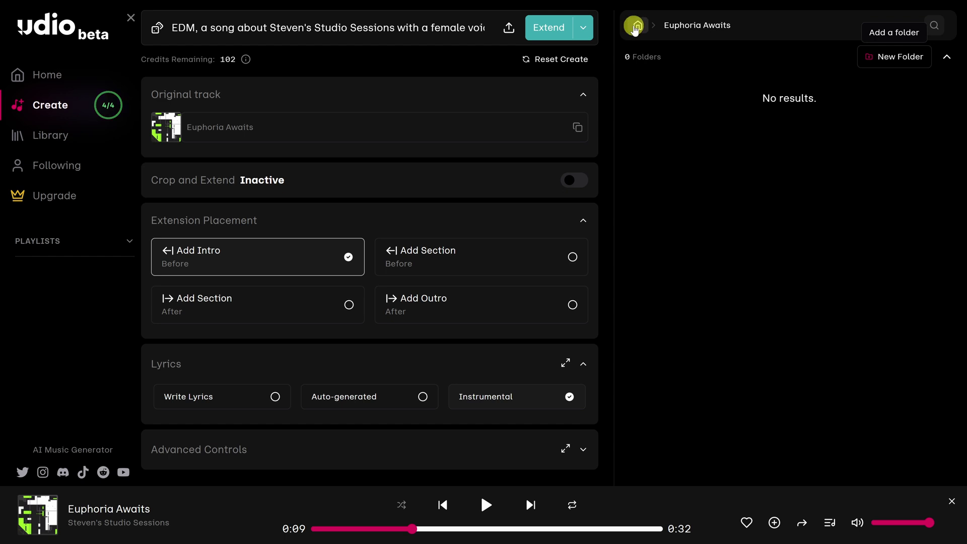
left_click(636, 27)
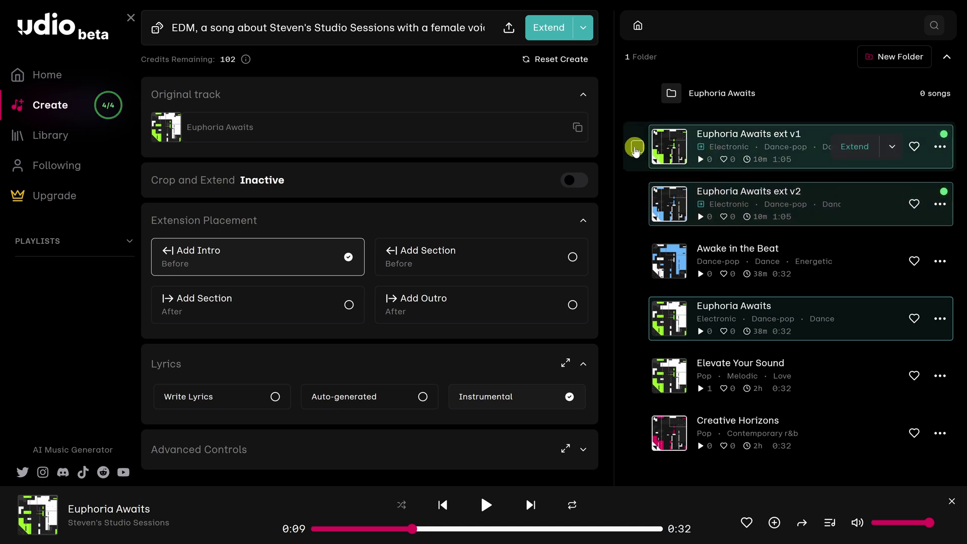
- Move ext v1, ext v2 and the original Euphoria Awaits track into the Euphoria Awaits folder
left_click(636, 148)
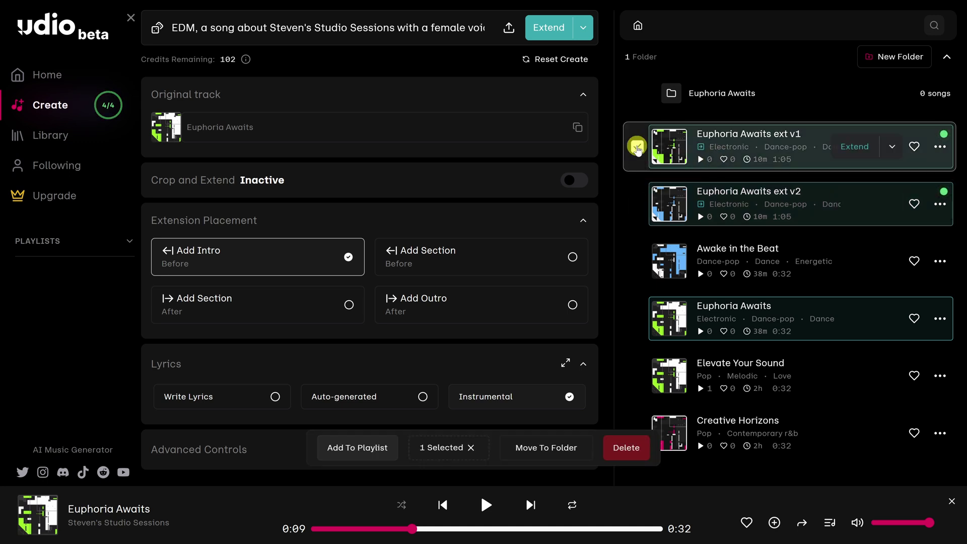
left_click(637, 205)
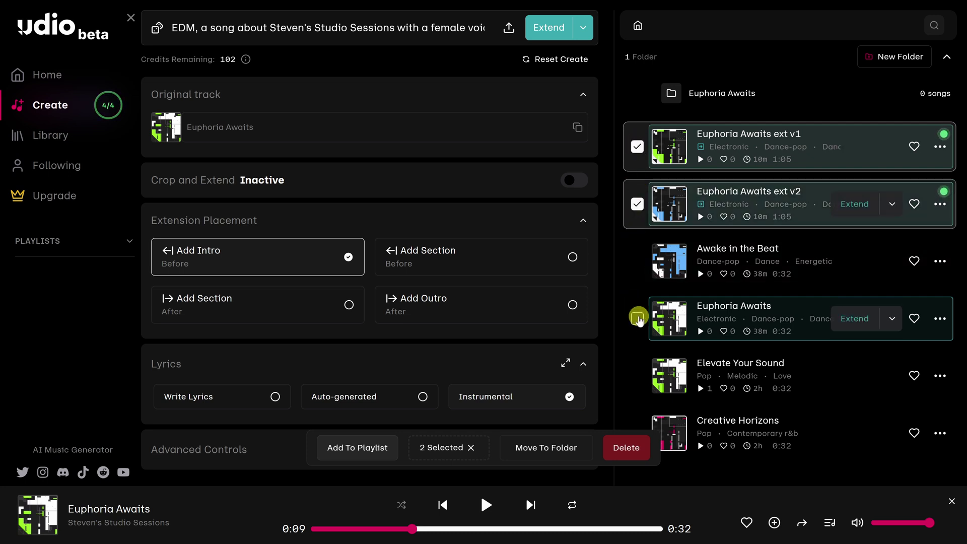
left_click(638, 319)
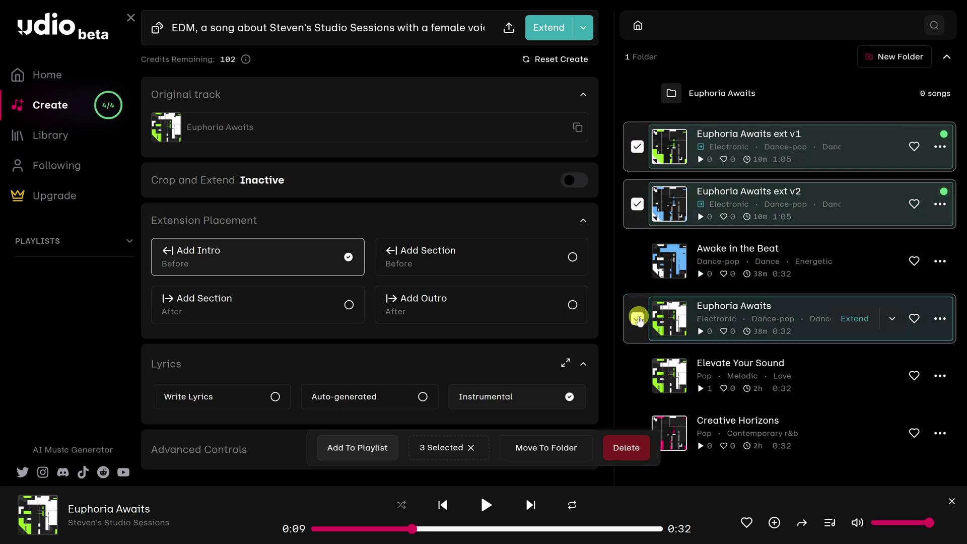
left_click(578, 450)
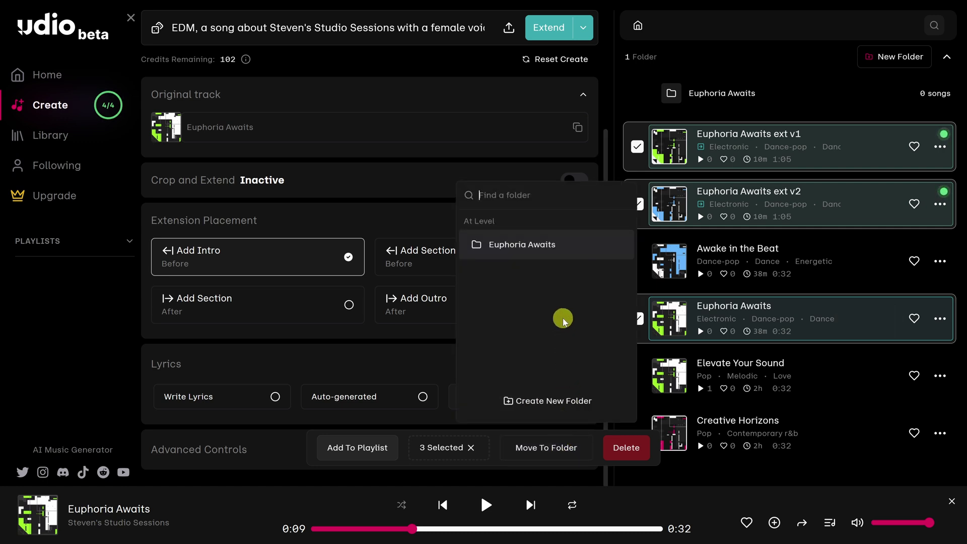
left_click(507, 247)
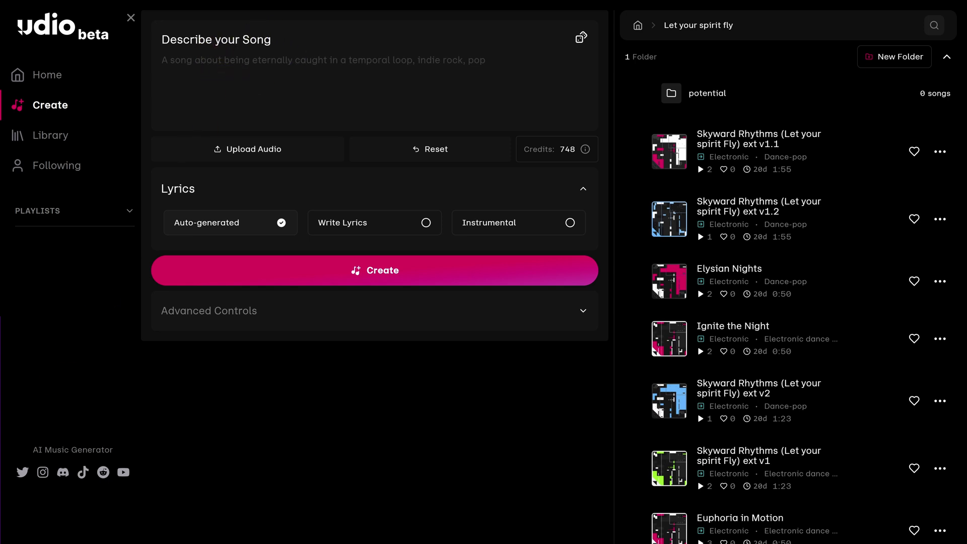
- Drop an audio file onto the Create page's upload area and confirm the right to use it
left_click_drag(306, 5, 274, 114)
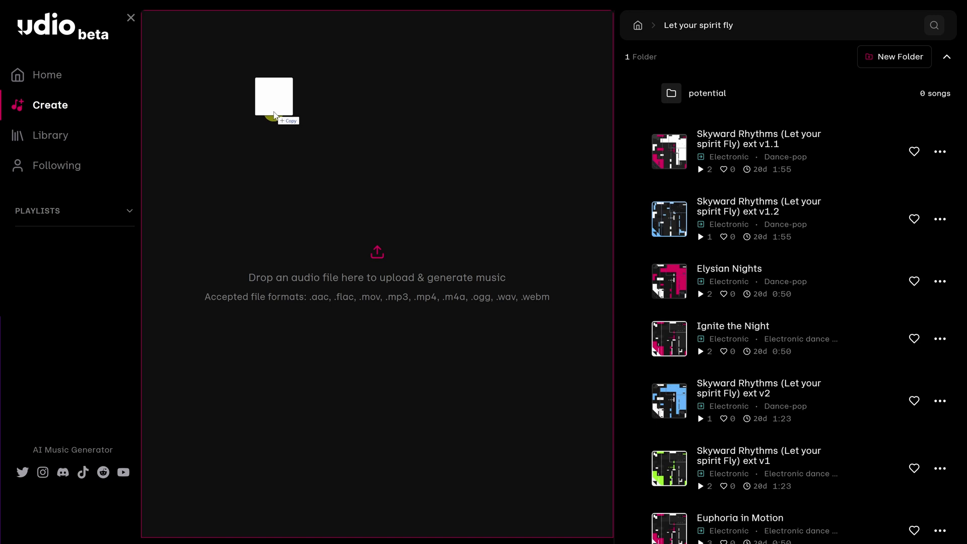
left_click_drag(274, 115, 297, 132)
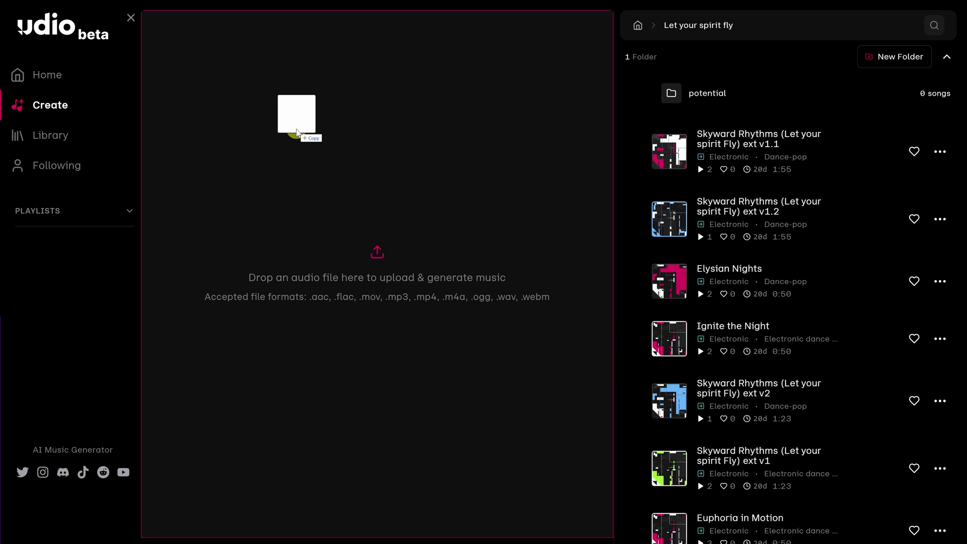
left_click_drag(296, 132, 352, 167)
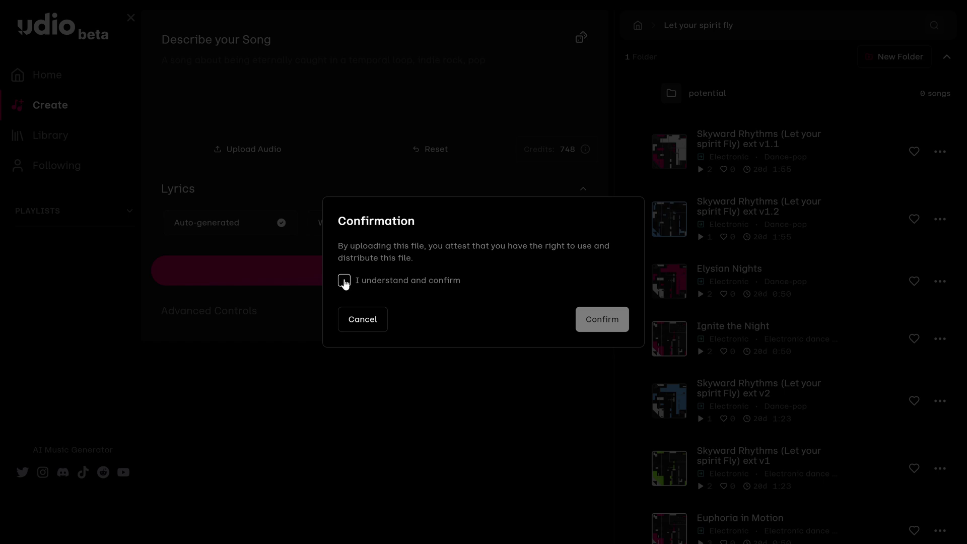
left_click(344, 281)
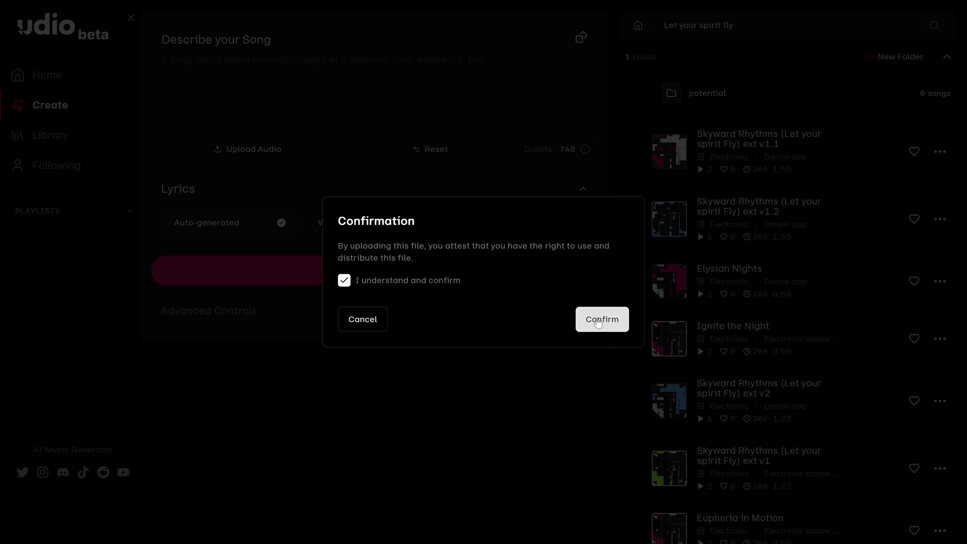
left_click(598, 324)
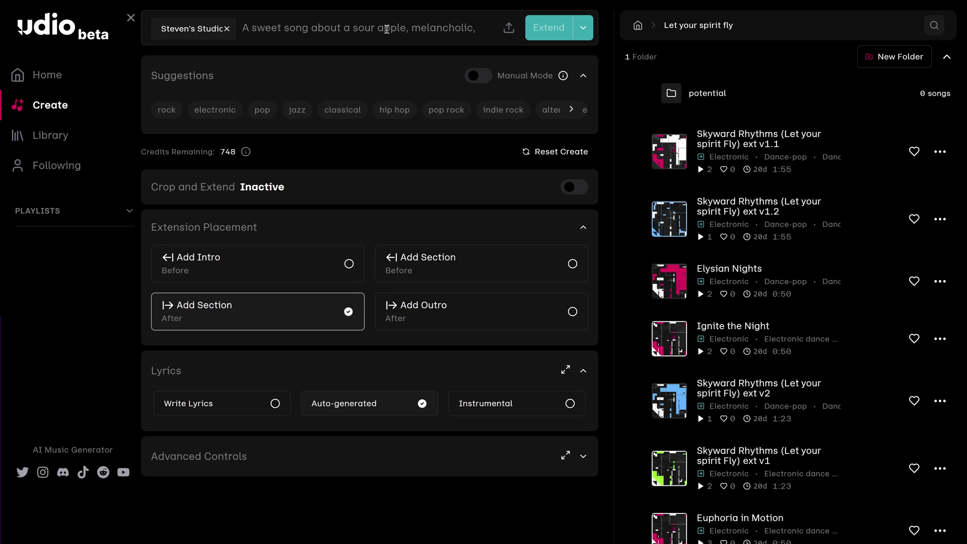
- Paste the EDM Steven's Studio Sessions prompt and extend the uploaded track
left_click(289, 29)
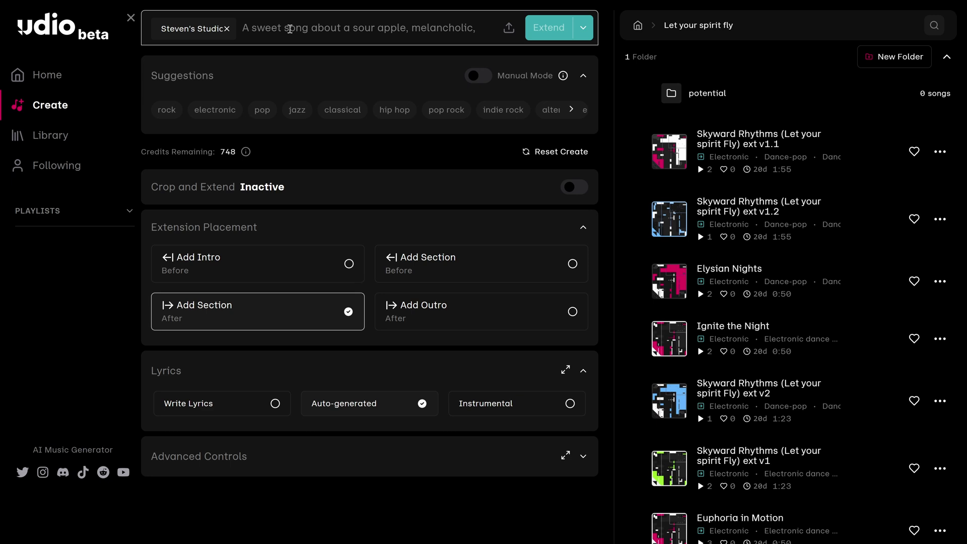
key("ctrl+v")
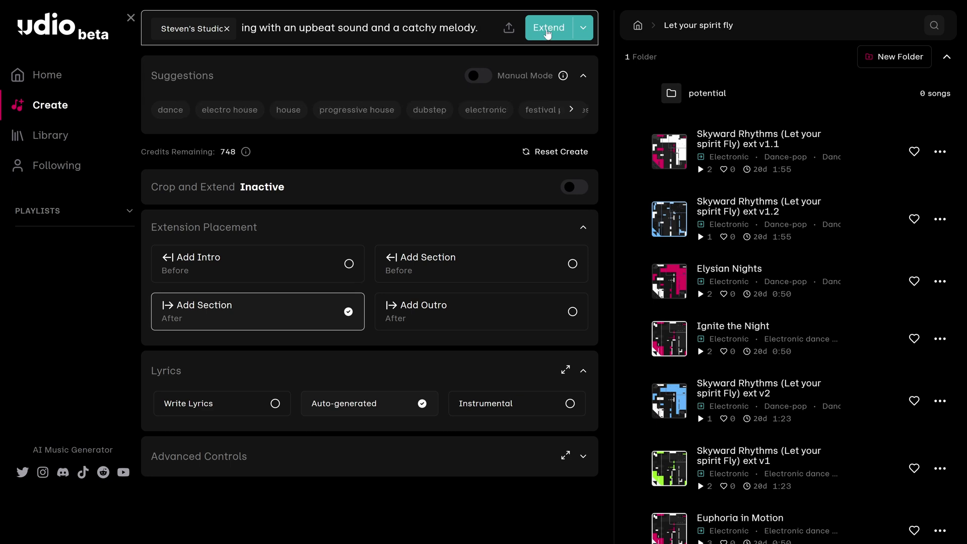
left_click(565, 36)
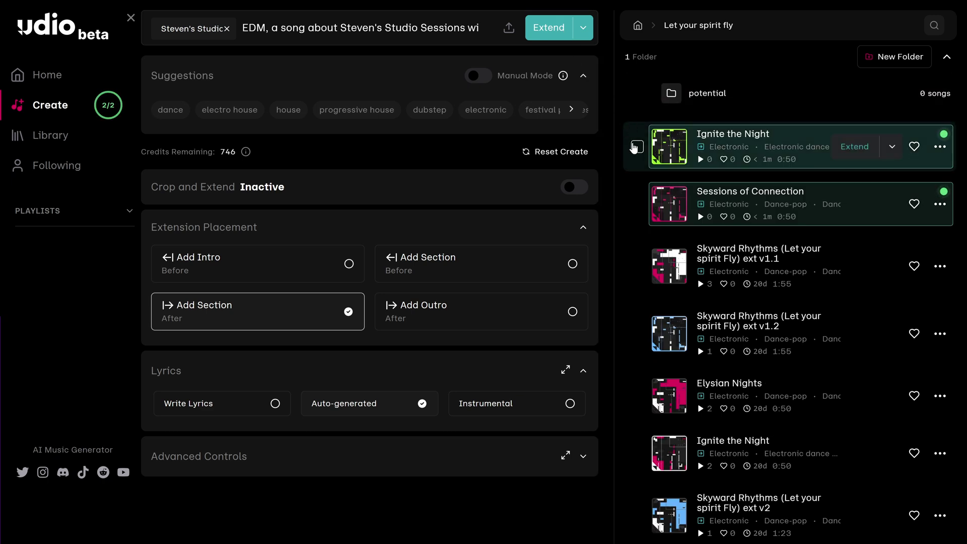
- Play Ignite the Night, seek to 0:17 and resume, then stop around 0:41
left_click(668, 147)
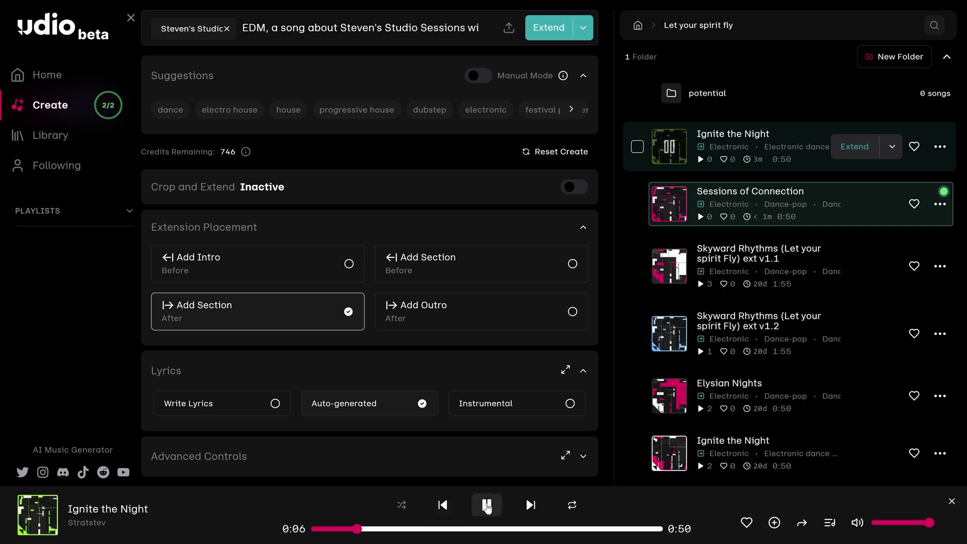
left_click(486, 505)
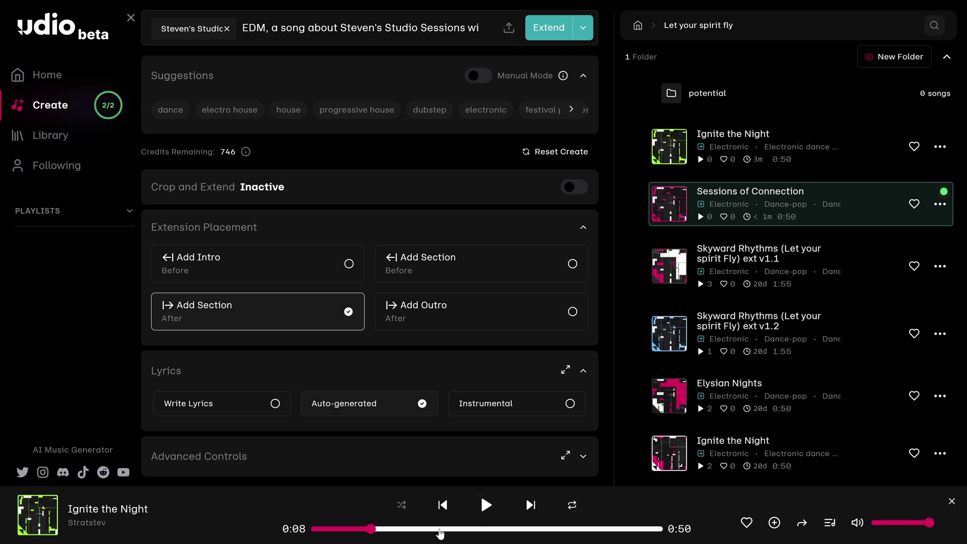
left_click(437, 529)
left_click(487, 505)
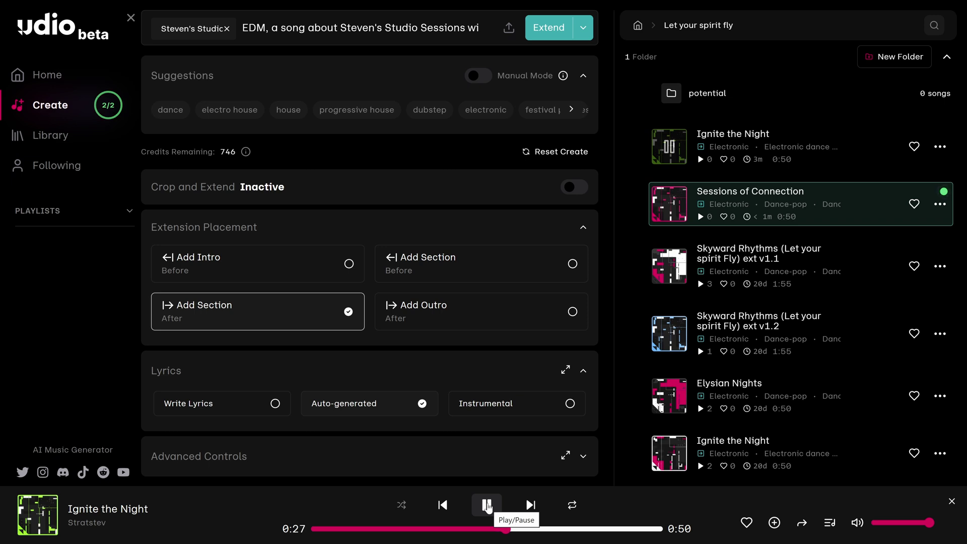
left_click(487, 506)
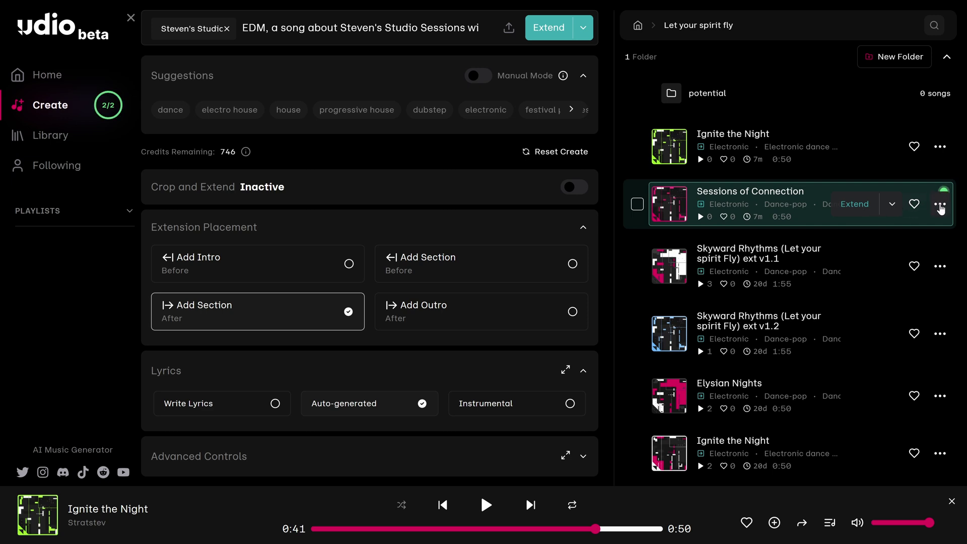
- Open the Download dialog for Sessions of Connection
left_click(940, 205)
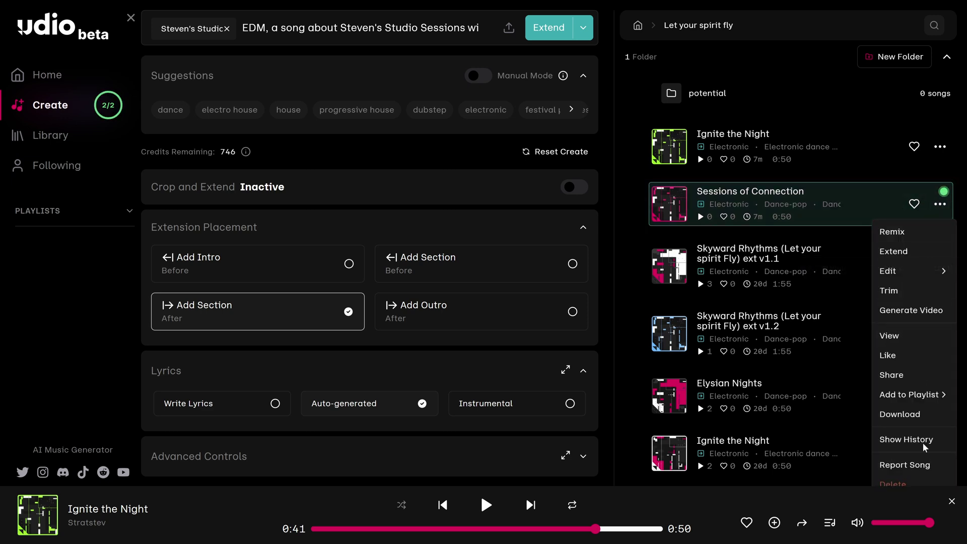
left_click(896, 415)
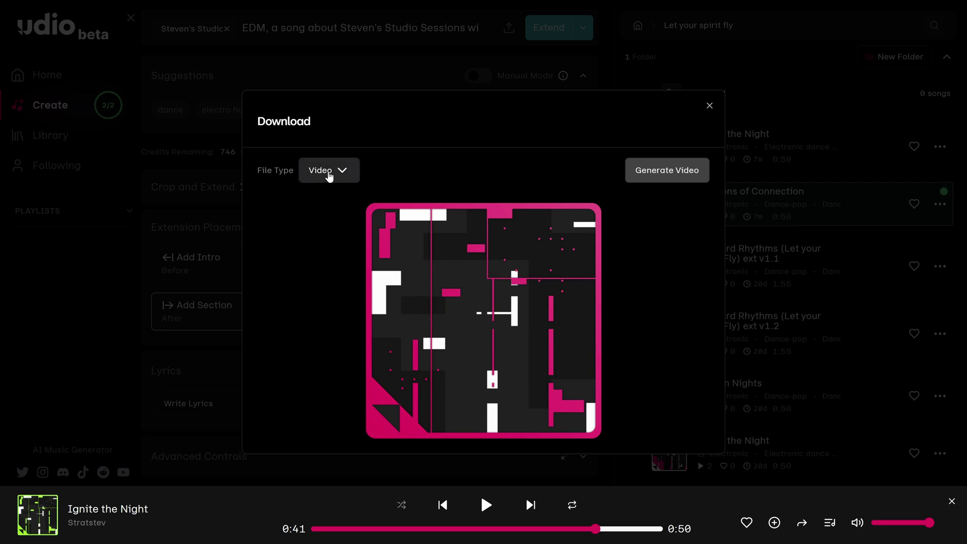
- Set the download file type to Stems (WAV)
left_click(344, 174)
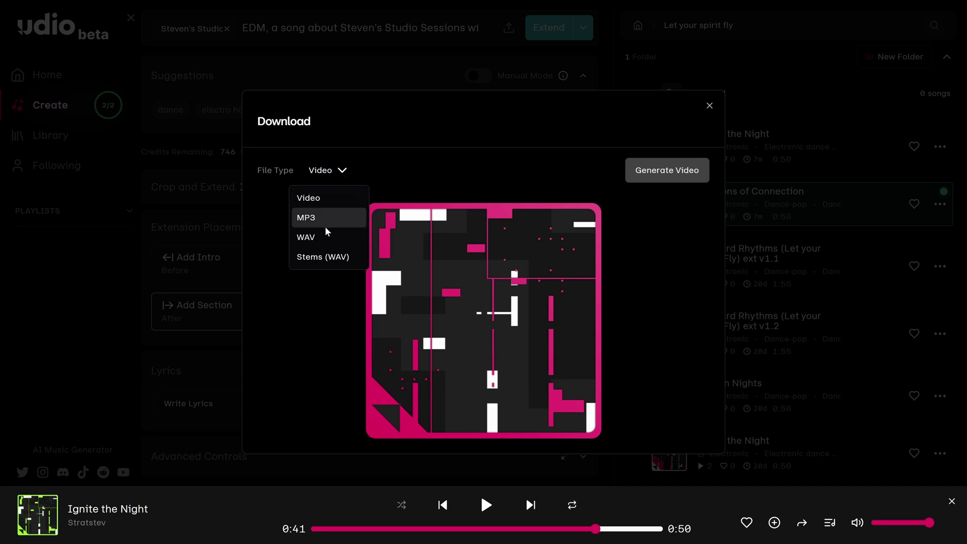
left_click(330, 258)
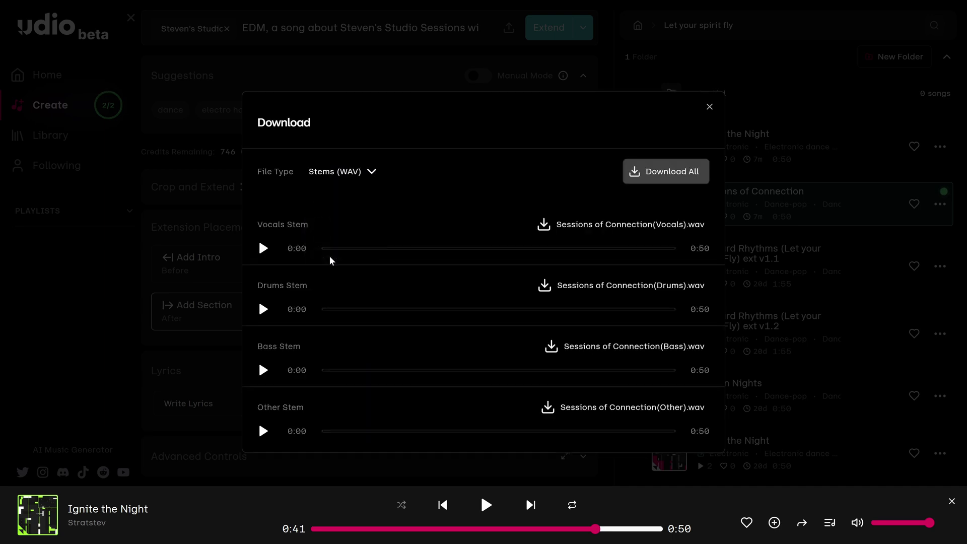